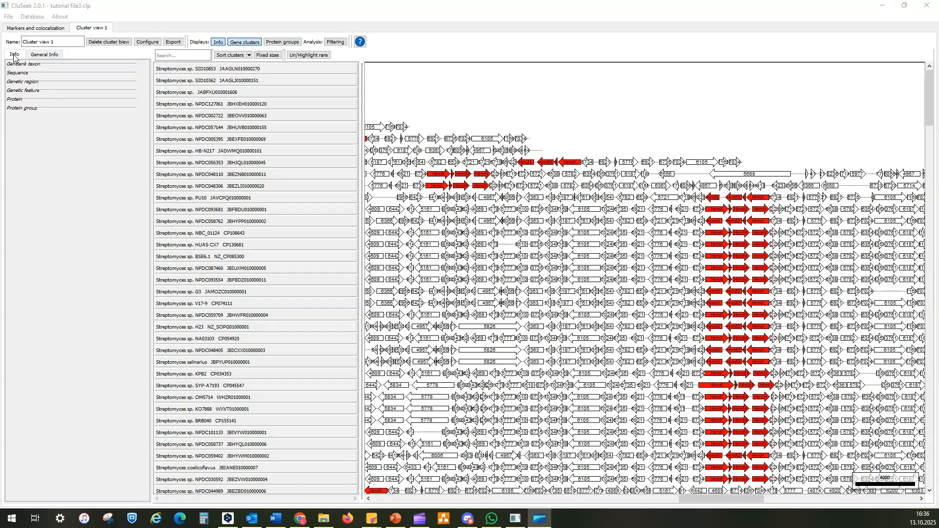
# Review the cluster view's general information and creation parameters, return to the feature details, and toggle the gene clusters display off and on
pyautogui.click(36, 58)
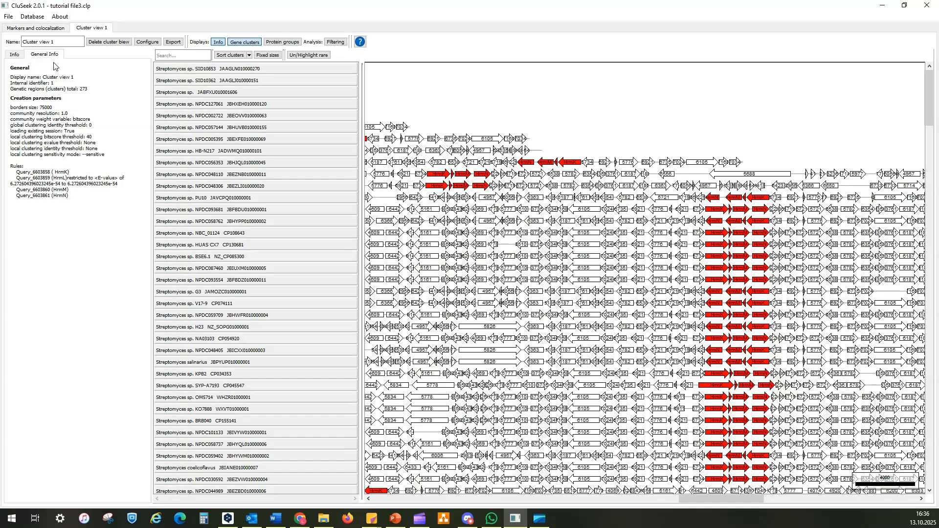
pyautogui.click(15, 56)
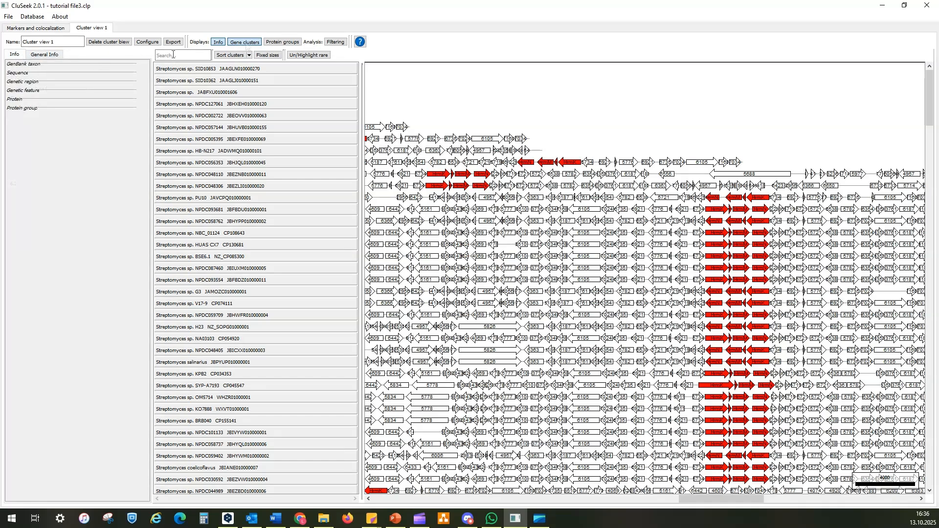
pyautogui.click(246, 44)
pyautogui.click(246, 44)
# Select a protein group 6105 gene in Streptomyces sp. NPDC093681 and review its details, member proteins, GenBank annotations and related groups
pyautogui.click(589, 211)
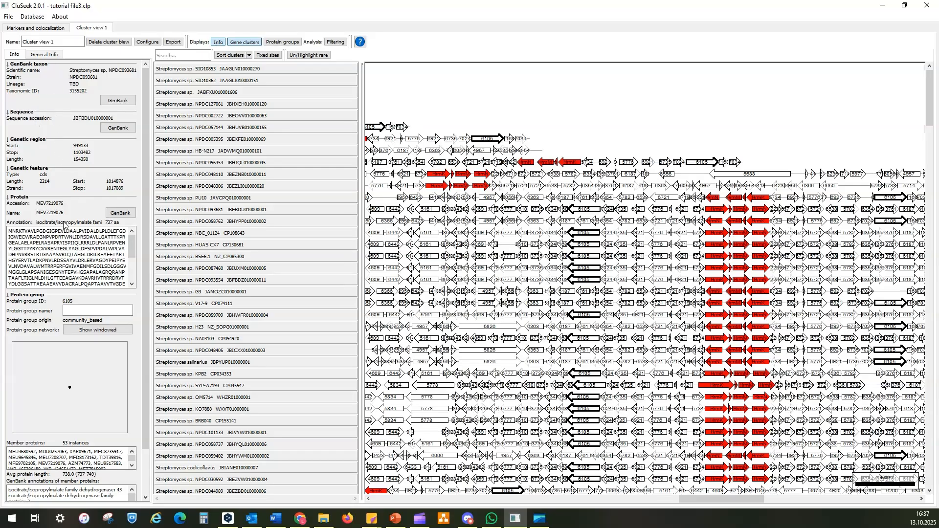
pyautogui.scroll(-2, 120, 342)
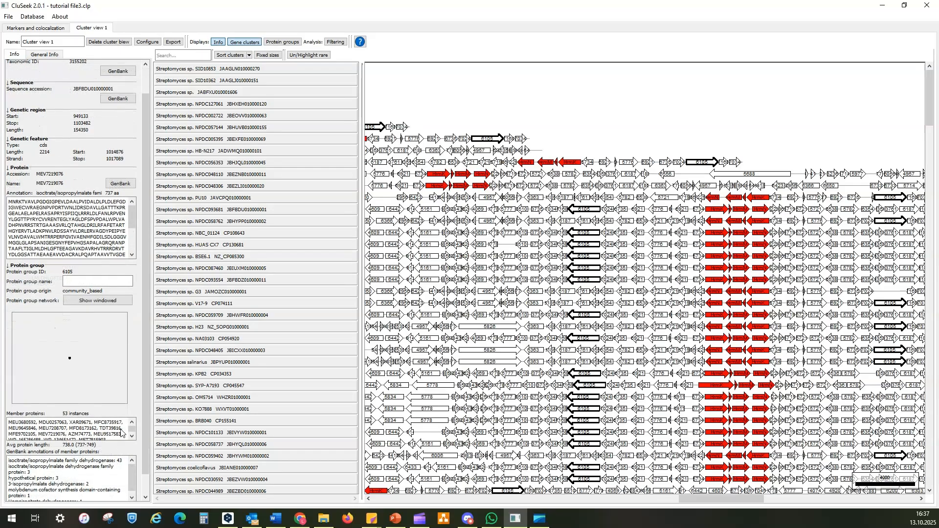
pyautogui.click(132, 436)
pyautogui.click(132, 435)
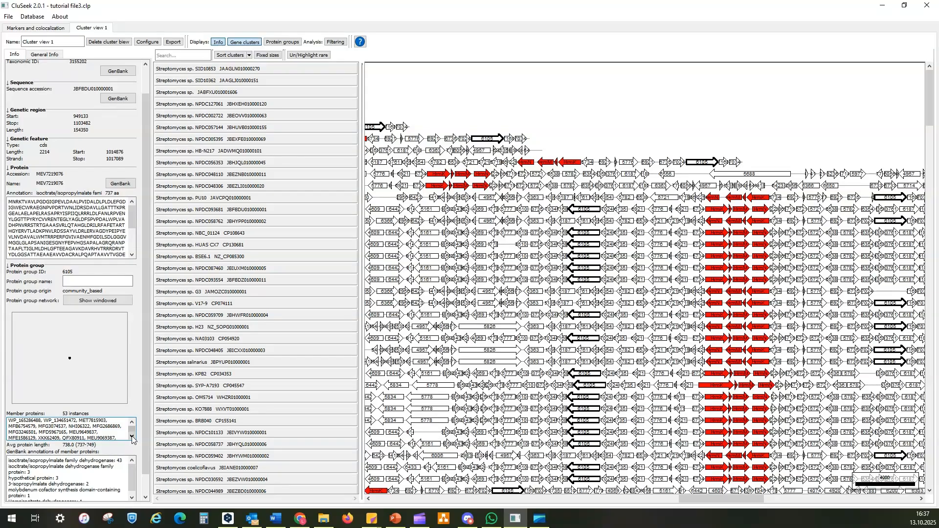
pyautogui.click(132, 436)
pyautogui.scroll(-3, 95, 484)
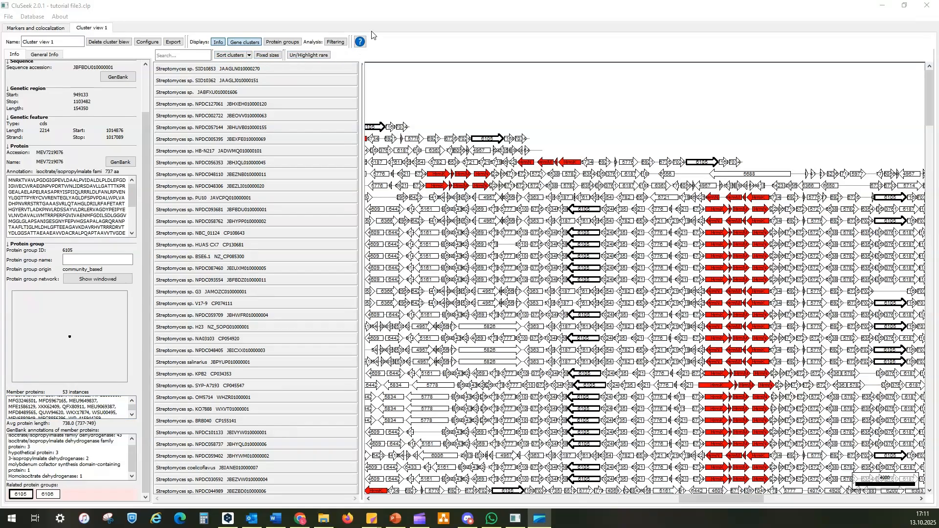
# Briefly show and hide the protein groups table, and check the filtering analysis
pyautogui.click(284, 43)
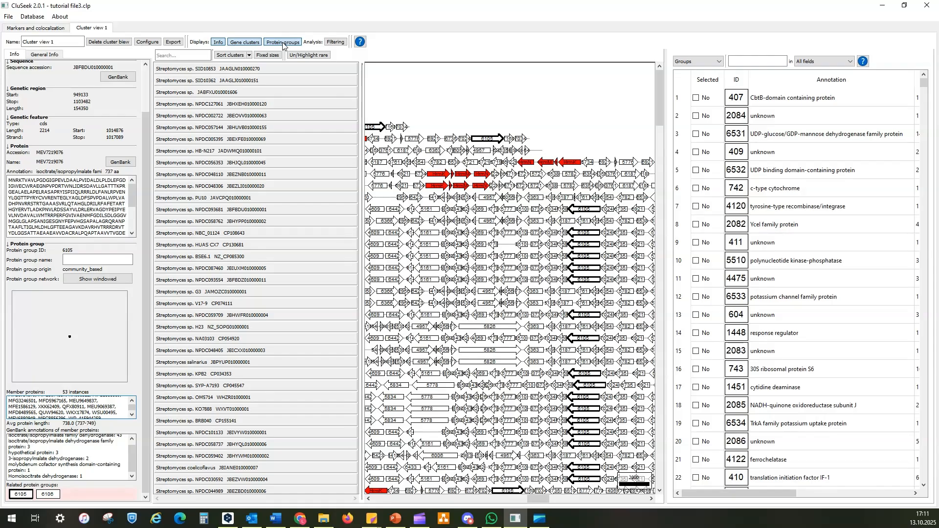
pyautogui.click(283, 43)
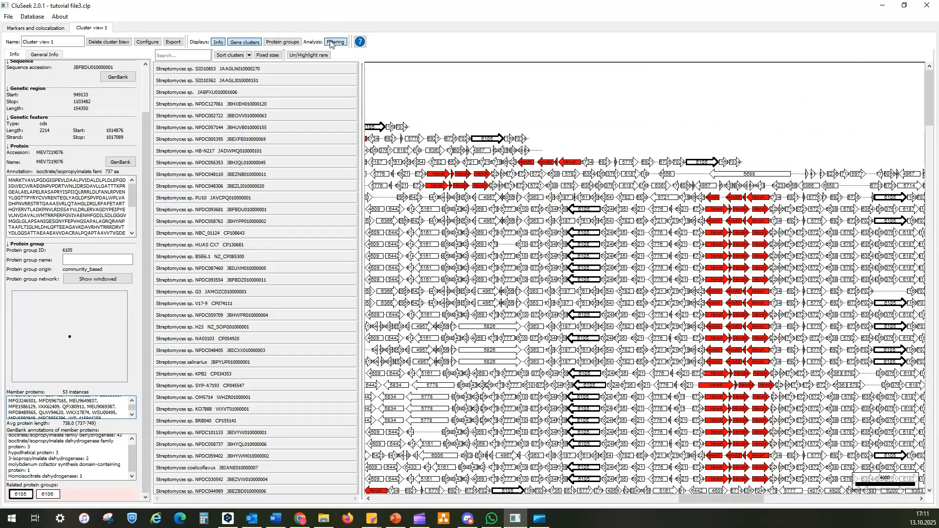
pyautogui.click(331, 43)
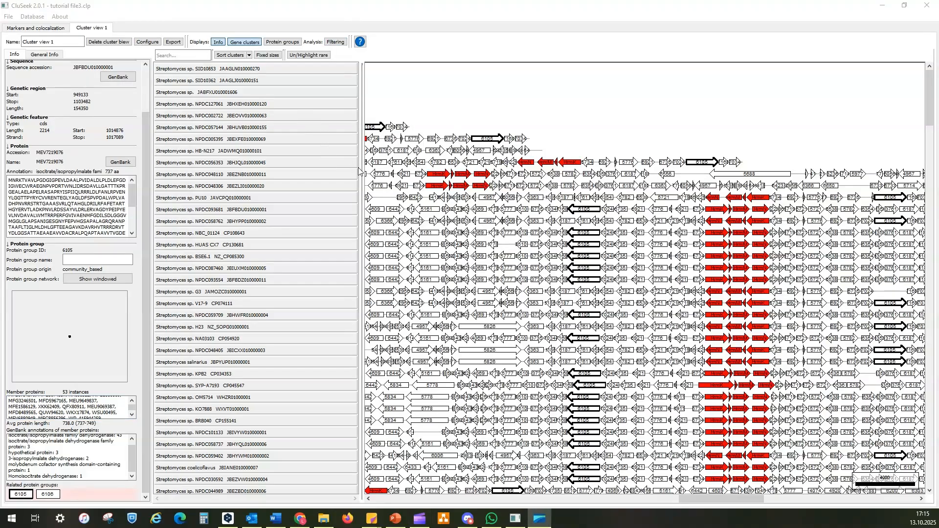
# Narrow the cluster name list to widen the gene map, and preview the genes at fixed sizes before restoring scaled sizes
pyautogui.moveTo(359, 169); pyautogui.dragTo(282, 179)
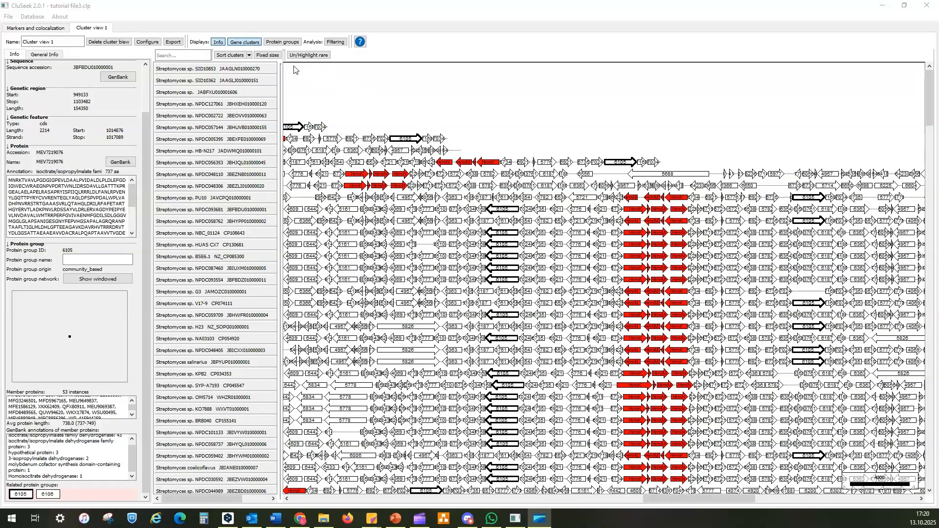
pyautogui.click(272, 57)
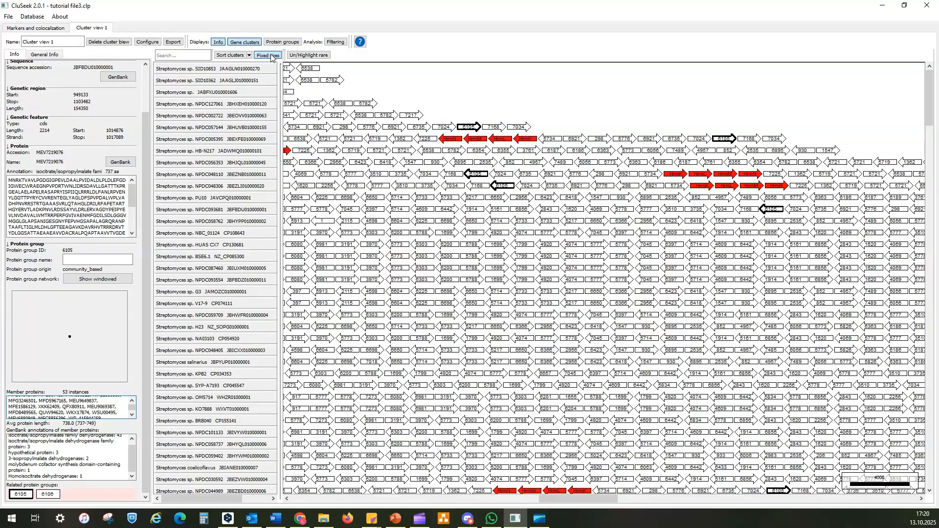
pyautogui.click(272, 57)
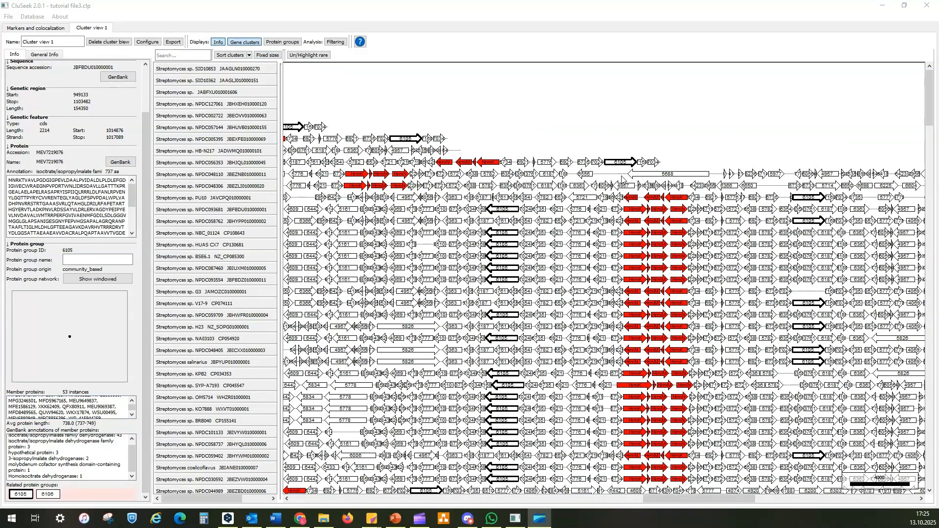
# Inspect the details of the red HrmK gene in the Streptomyces sp. PU10 cluster
pyautogui.click(675, 198)
pyautogui.click(675, 198)
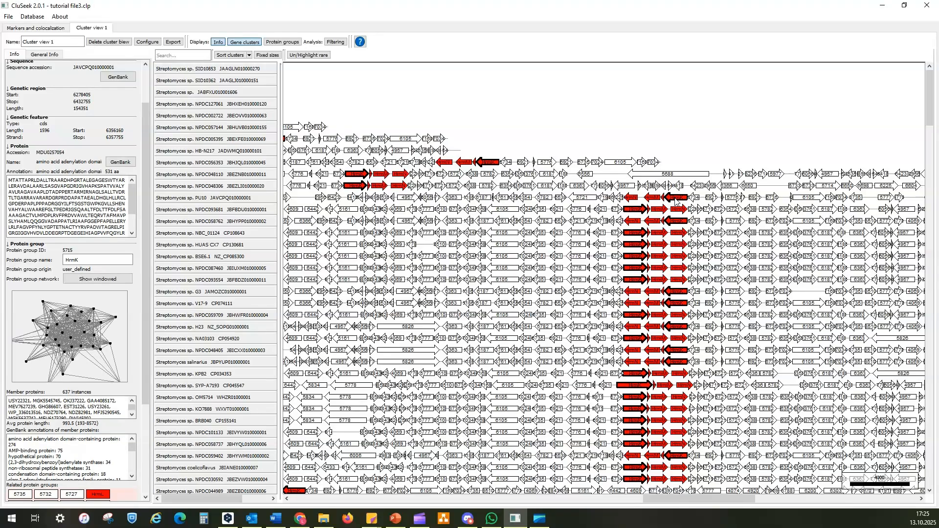
# Select the 5721 protein group together with its neighbouring group and colour their genes yellow (#ffff00)
pyautogui.click(580, 199)
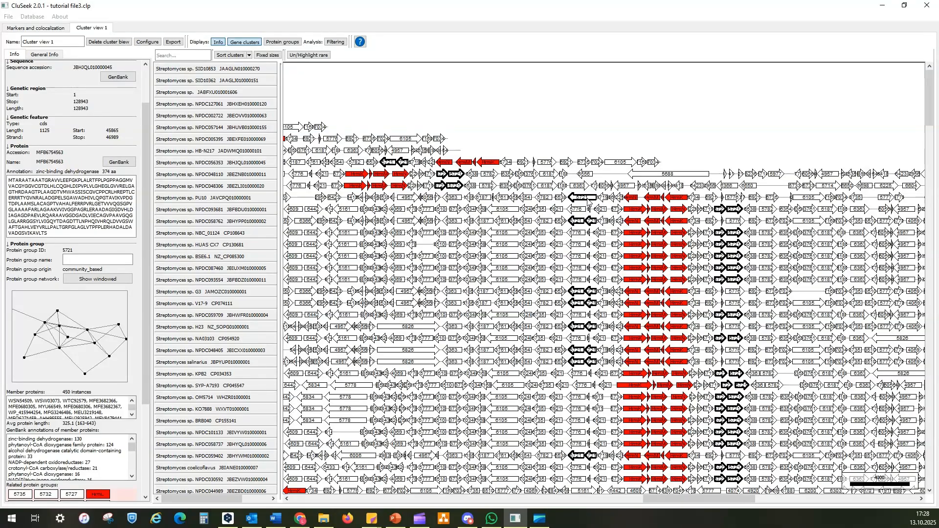
pyautogui.rightClick(588, 201)
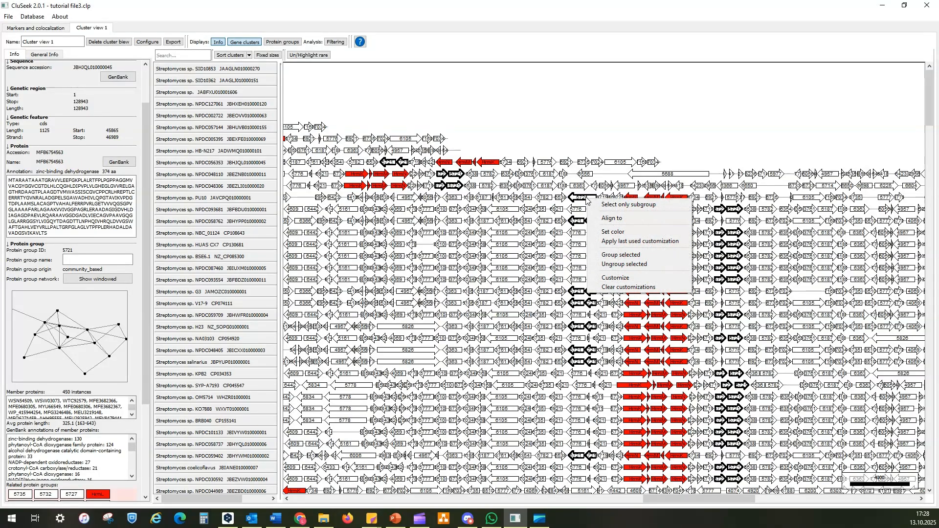
pyautogui.click(603, 233)
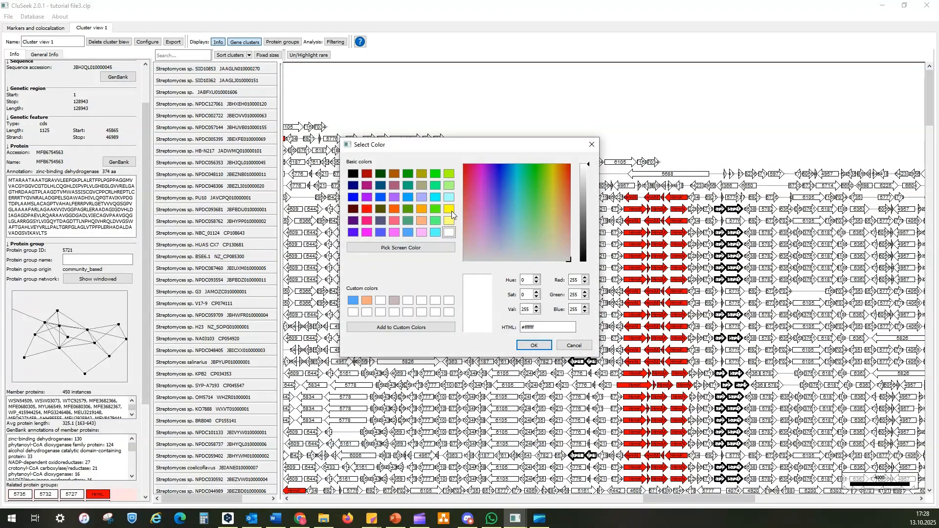
pyautogui.click(450, 209)
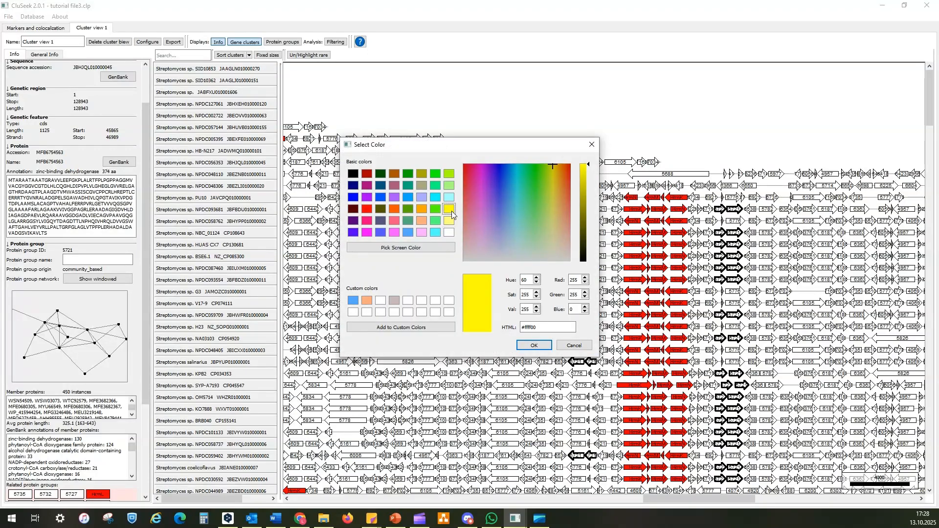
pyautogui.click(531, 345)
# Align all clusters to the HrmK protein group, using its gene in the Streptomyces sp. NPDC056353 cluster
pyautogui.click(490, 162)
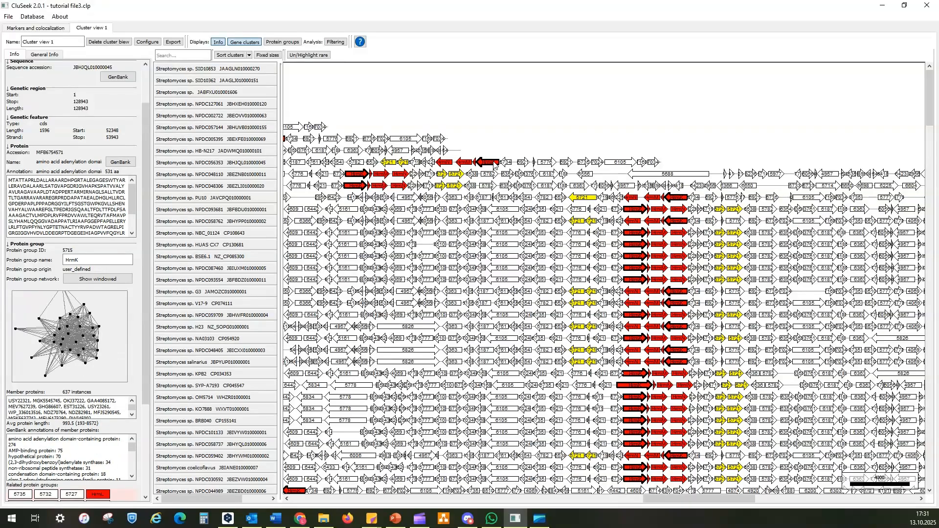
pyautogui.rightClick(493, 162)
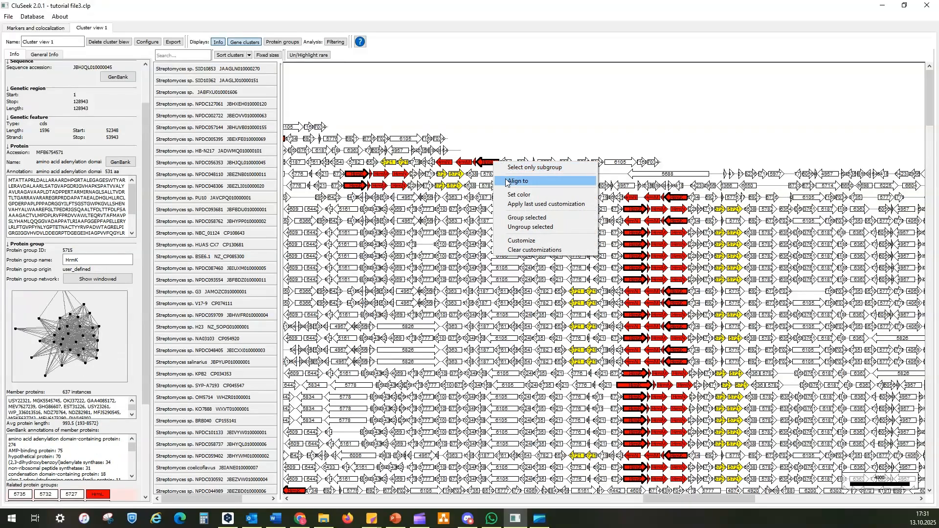
pyautogui.click(509, 181)
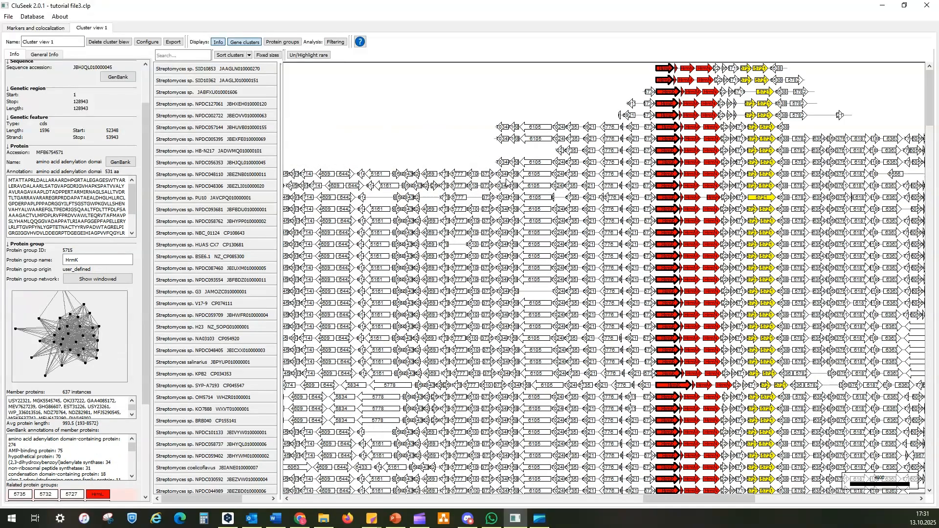
# Customize protein group 5734 with the group name HYDROLASE in bold text instead of the defaults
pyautogui.click(609, 127)
pyautogui.rightClick(649, 128)
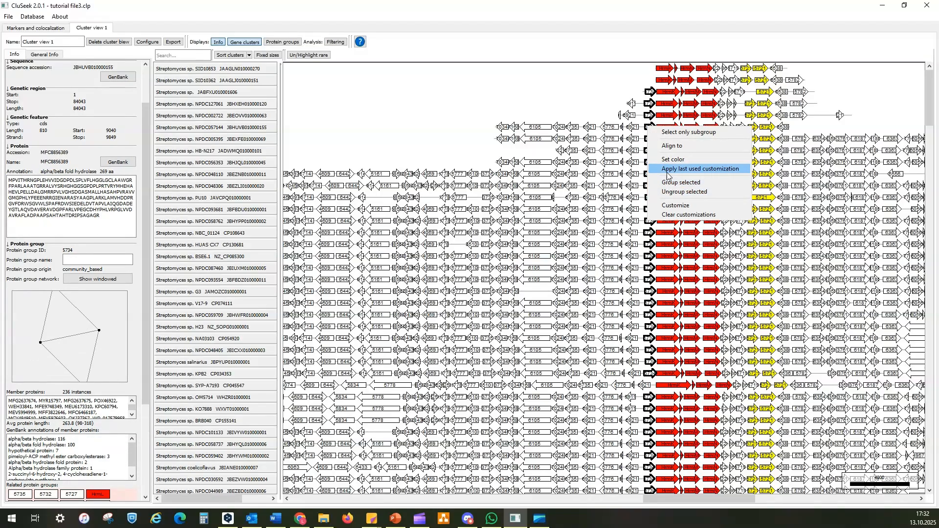
pyautogui.click(675, 206)
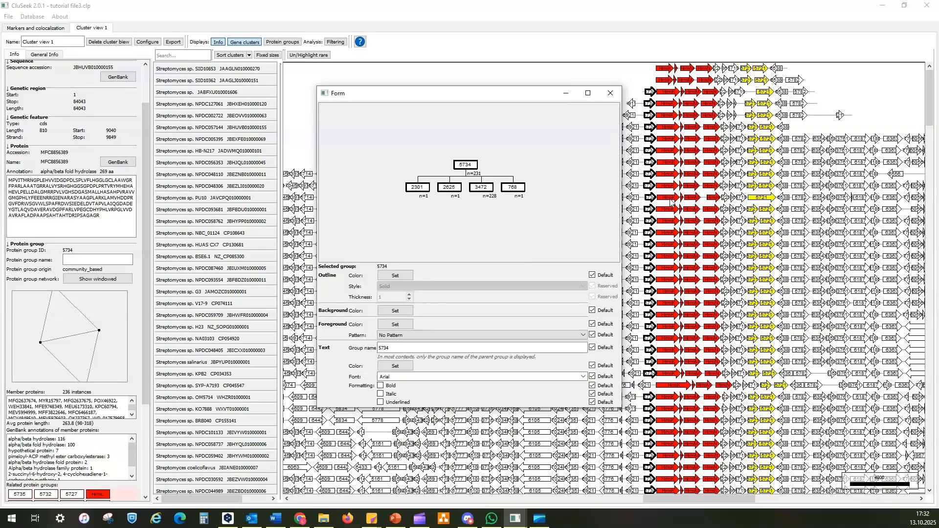
pyautogui.click(593, 347)
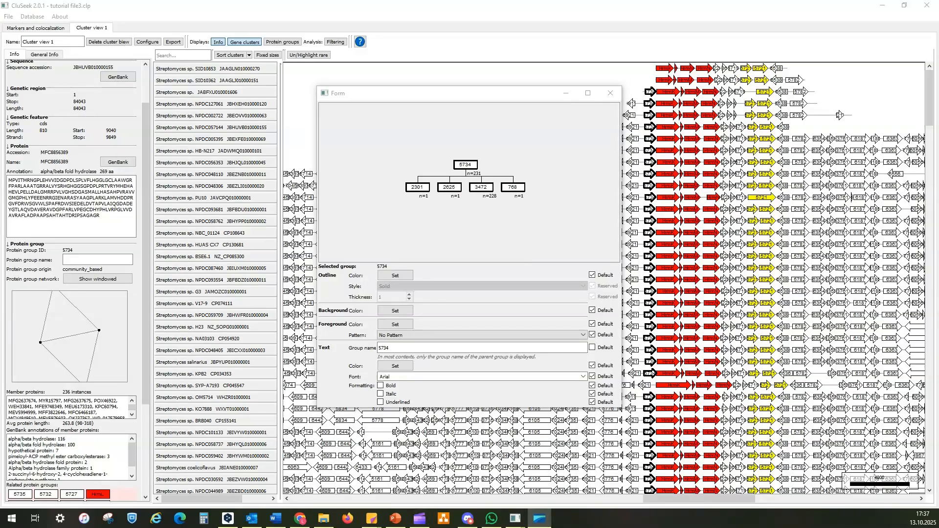
pyautogui.click(398, 347)
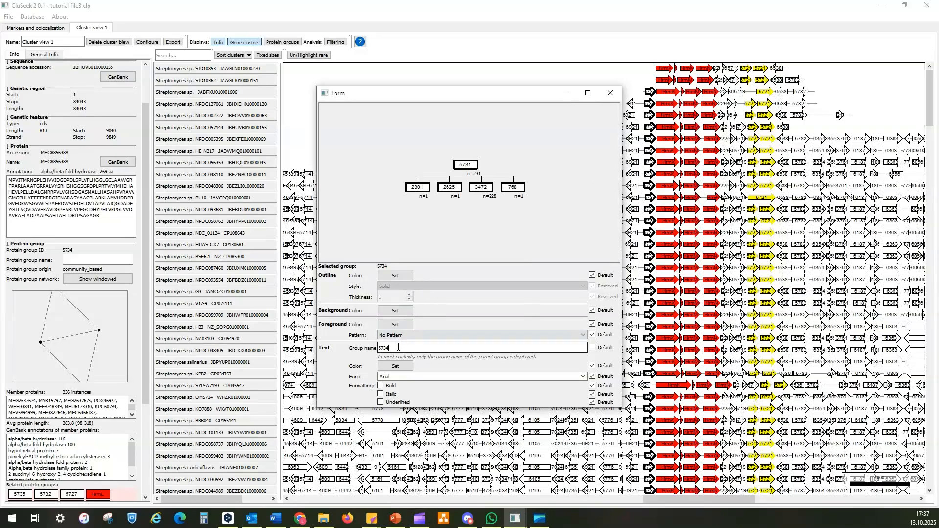
pyautogui.write('H')
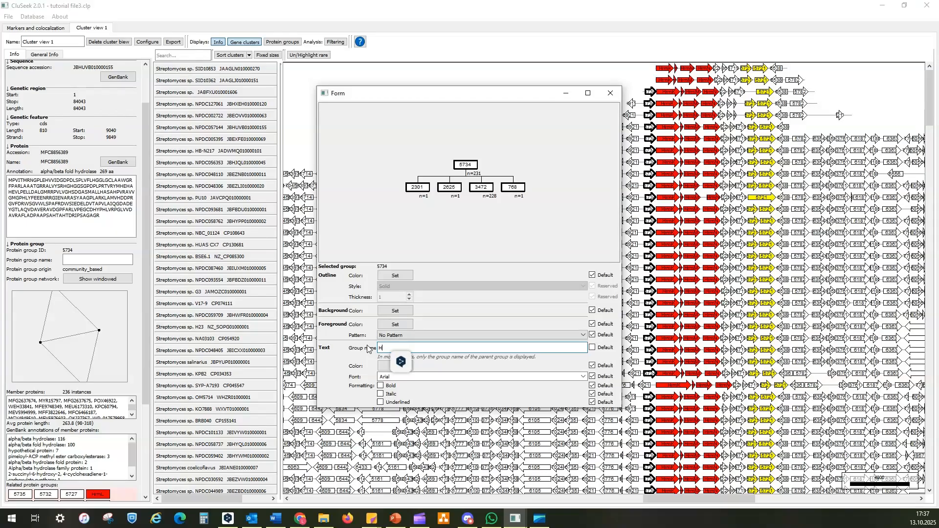
pyautogui.write('YDROLASE')
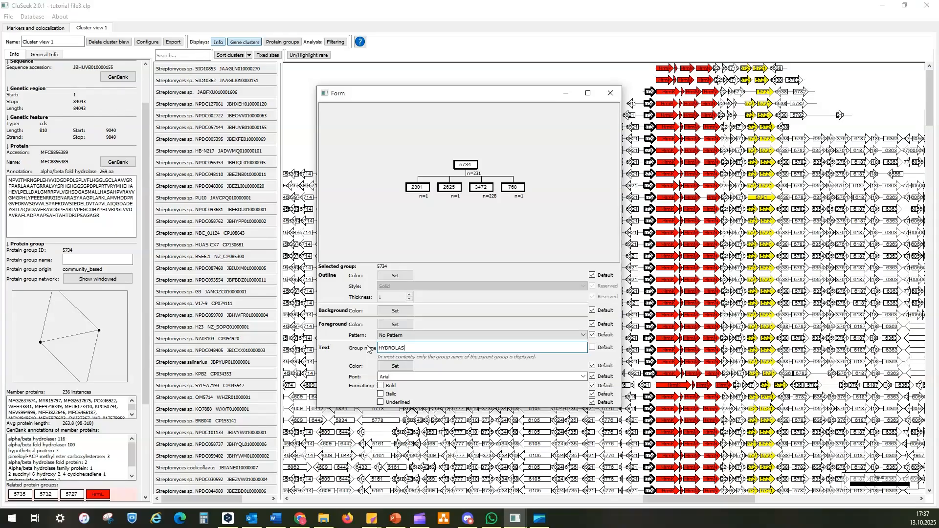
pyautogui.click(381, 385)
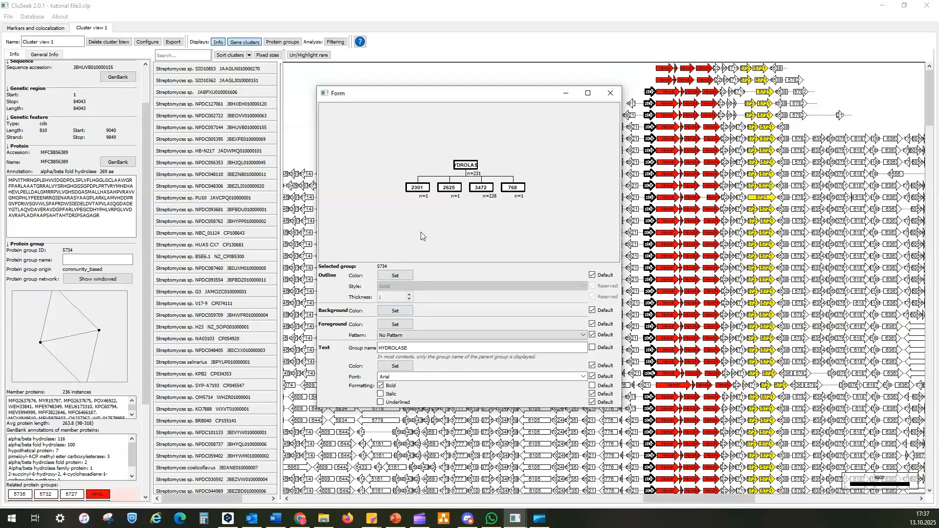
# Set the outline colour of the HYDROLASE group to purple (#aa55ff)
pyautogui.click(394, 276)
pyautogui.click(393, 199)
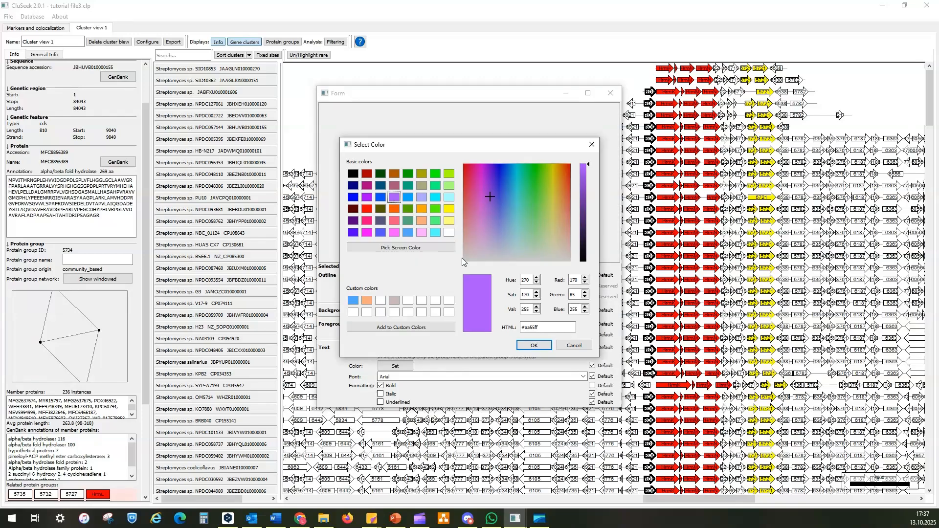
pyautogui.click(534, 346)
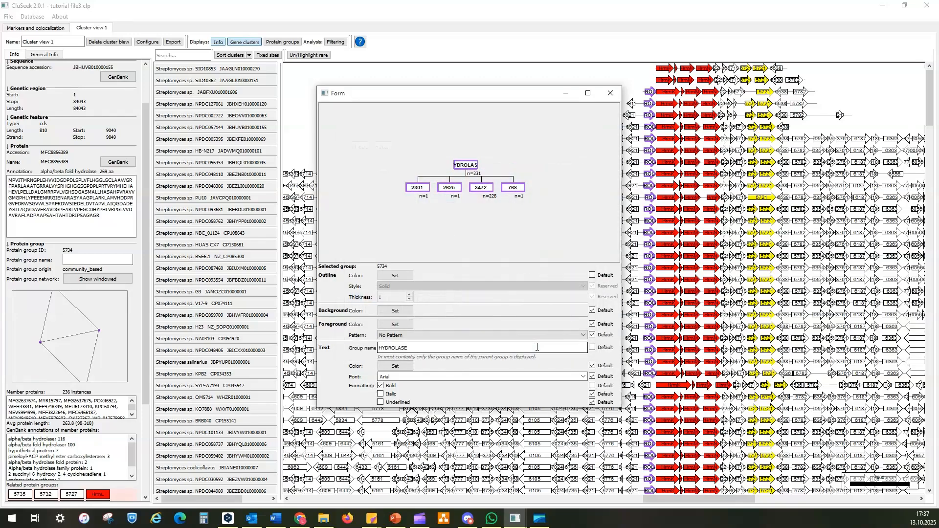
# Set the background colour of the HYDROLASE group to cyan (#00ffff) and close the customization form
pyautogui.click(396, 311)
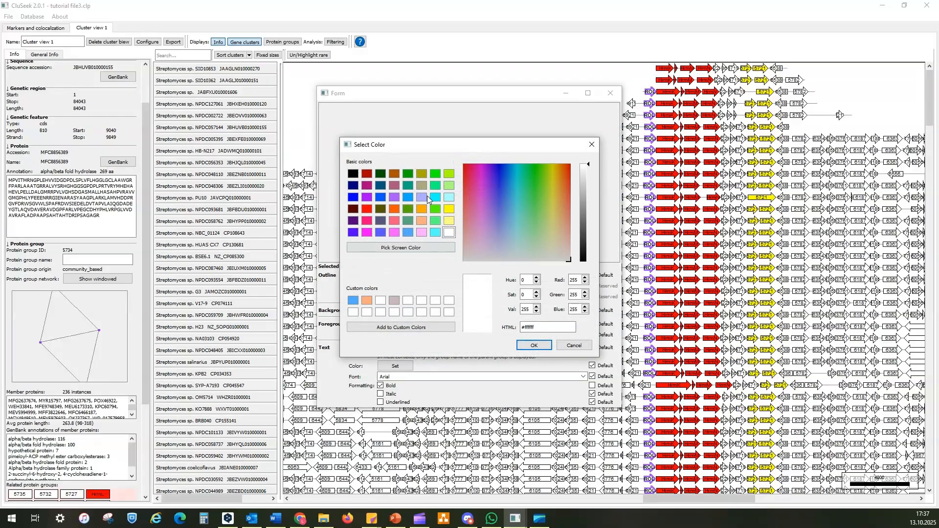
pyautogui.click(435, 197)
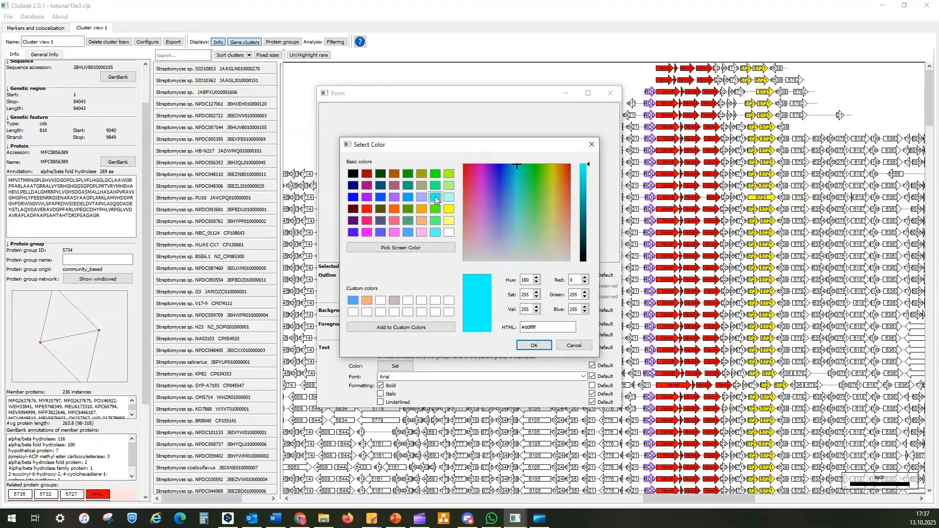
pyautogui.click(538, 346)
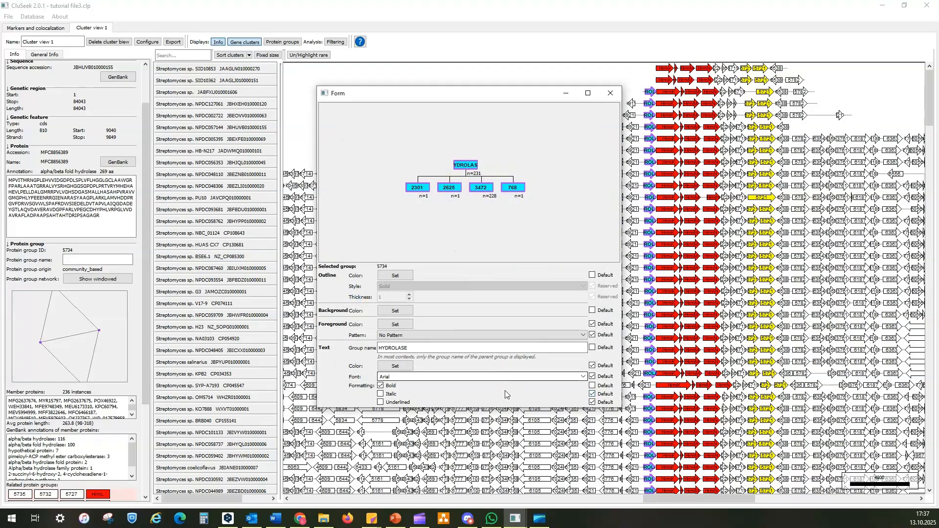
pyautogui.click(610, 93)
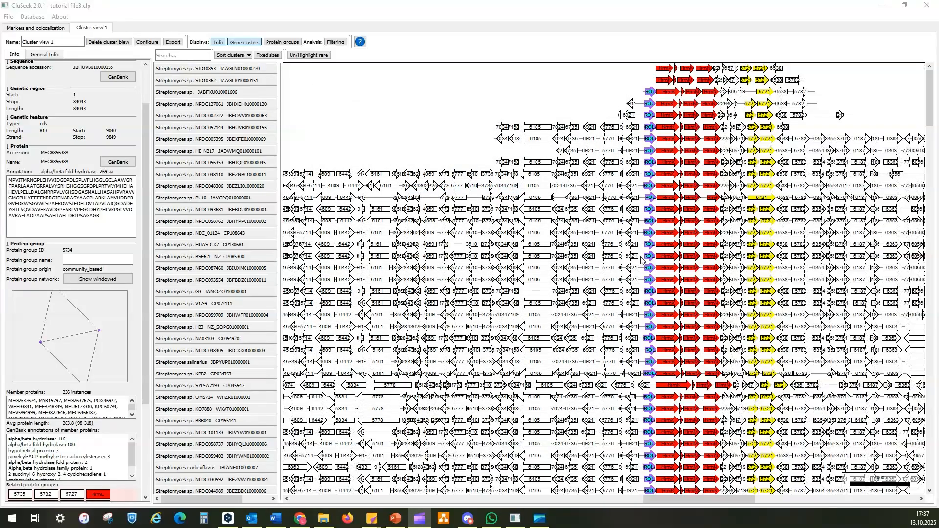
# Examine the coloured and aligned genes across the remaining clusters down to the end of the list
pyautogui.moveTo(929, 123); pyautogui.dragTo(934, 357)
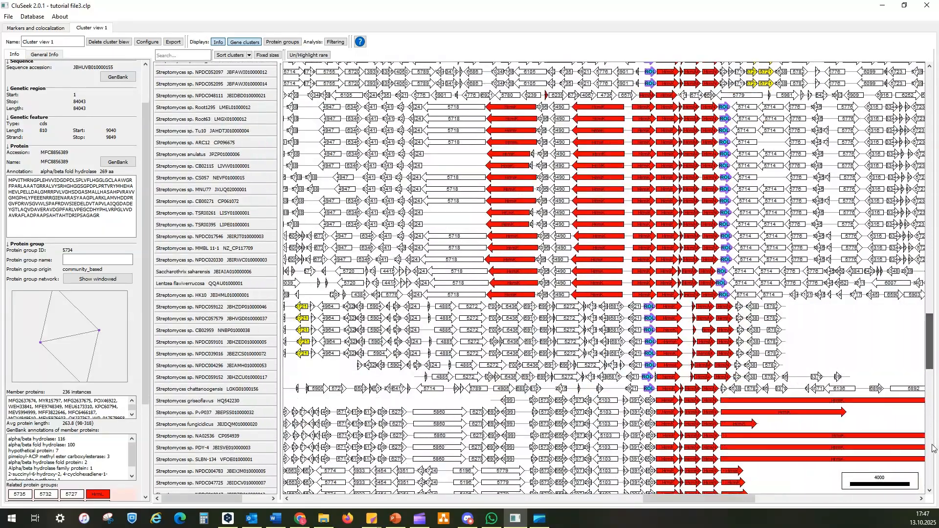
pyautogui.moveTo(933, 447); pyautogui.dragTo(934, 485)
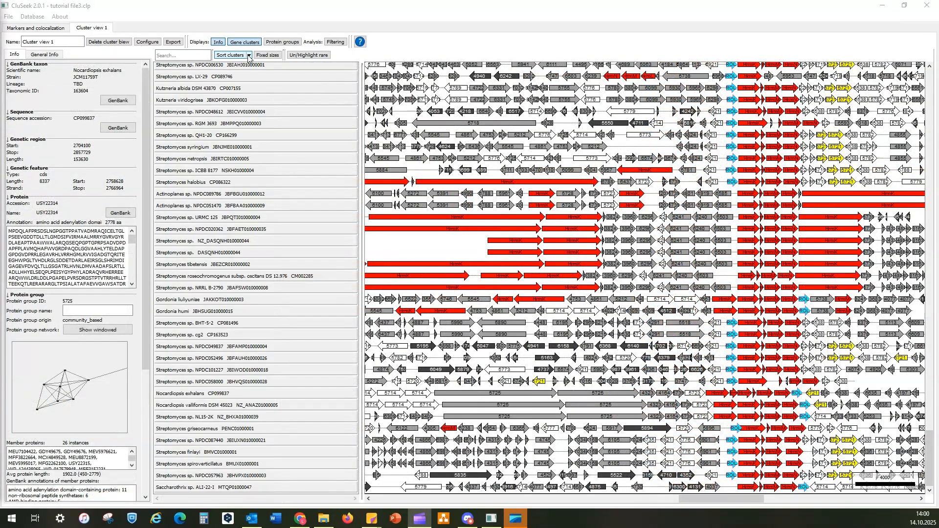
# Sort the gene clusters alphabetically by taxon name and display the details of the Streptomyces sp. SID10362 cluster
pyautogui.click(248, 55)
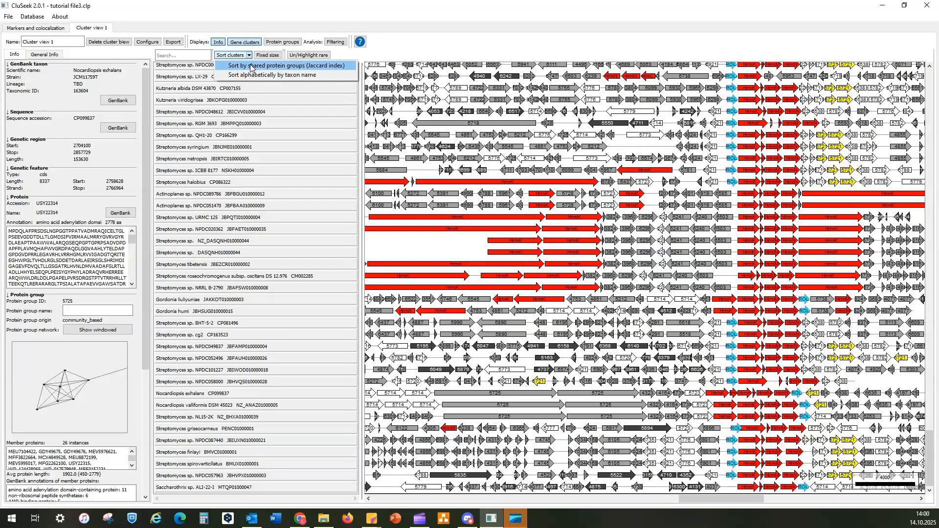
pyautogui.click(254, 76)
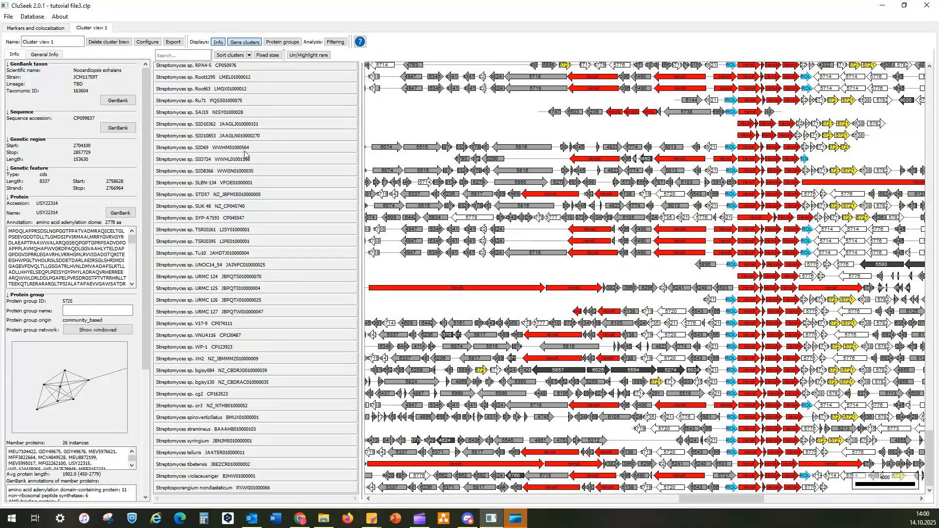
pyautogui.click(236, 125)
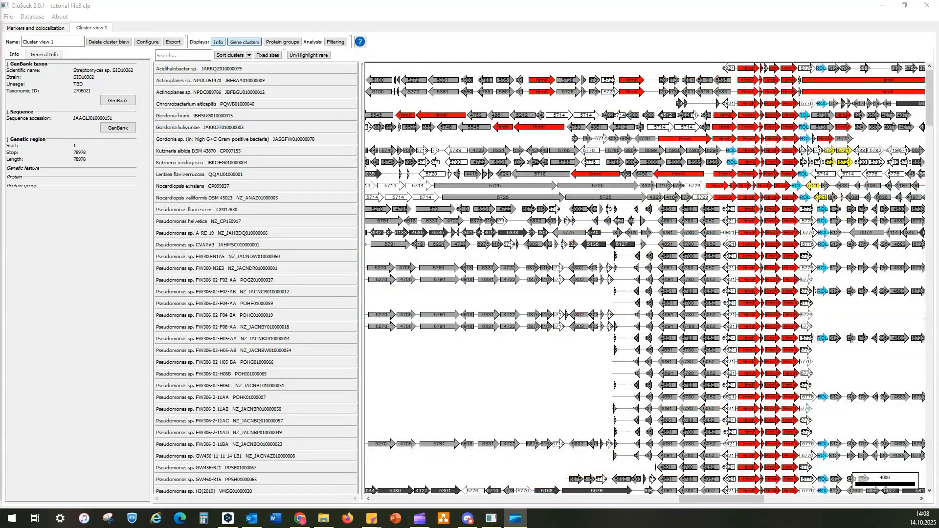
# Search the gene clusters for griseoflavus and clear the search to list all clusters again
pyautogui.click(164, 55)
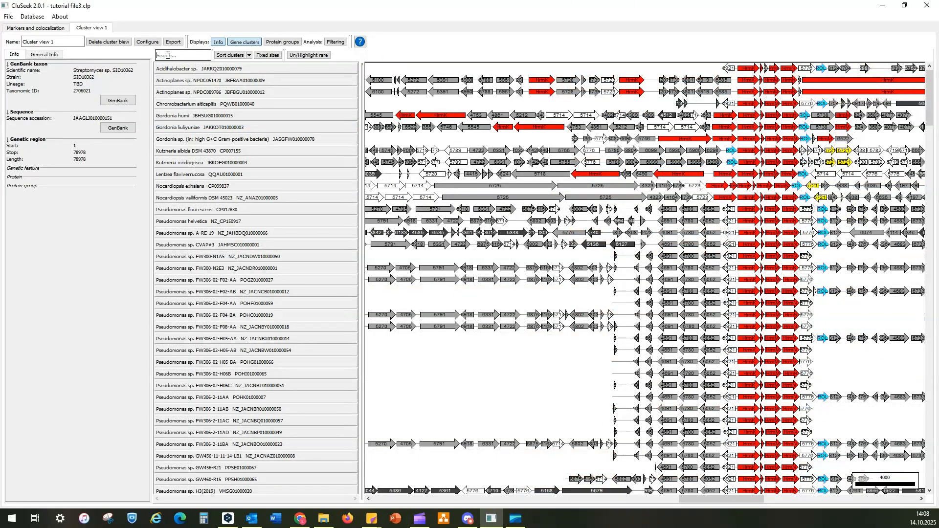
pyautogui.write('gr')
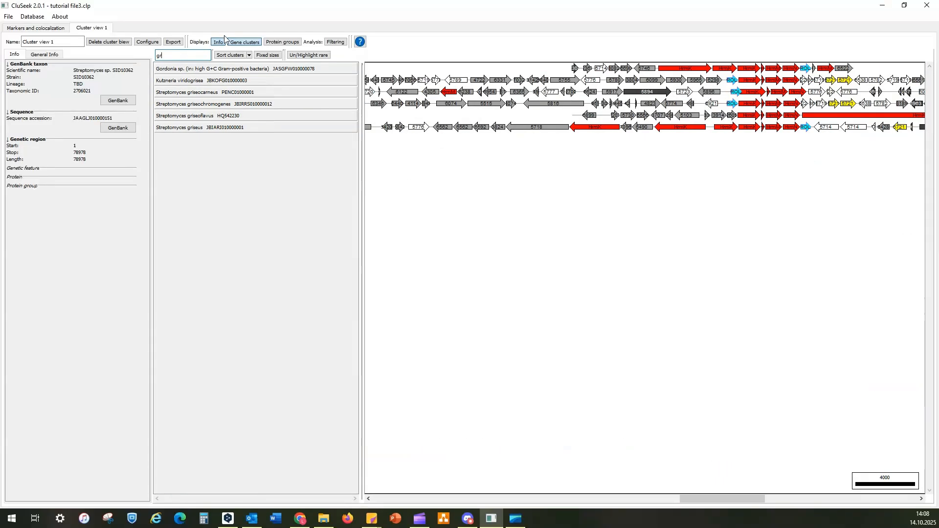
pyautogui.write('iseof')
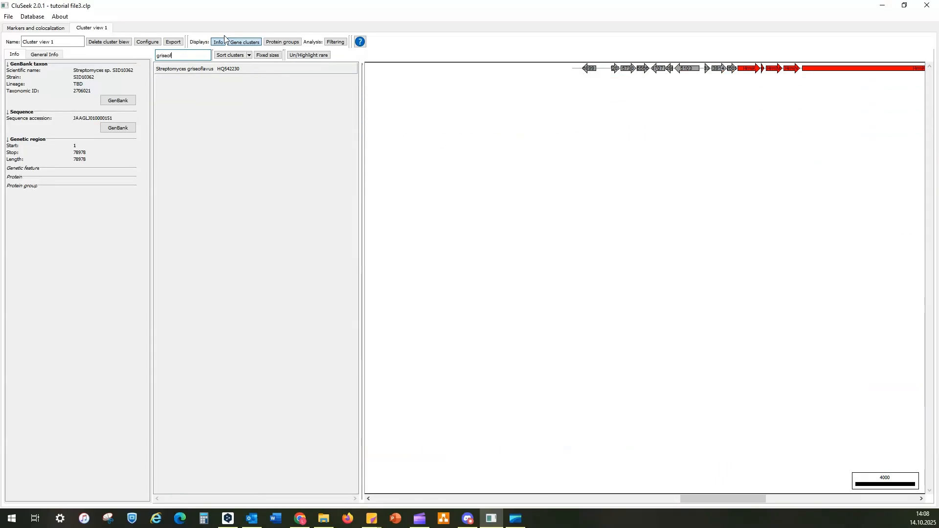
pyautogui.write('lavus')
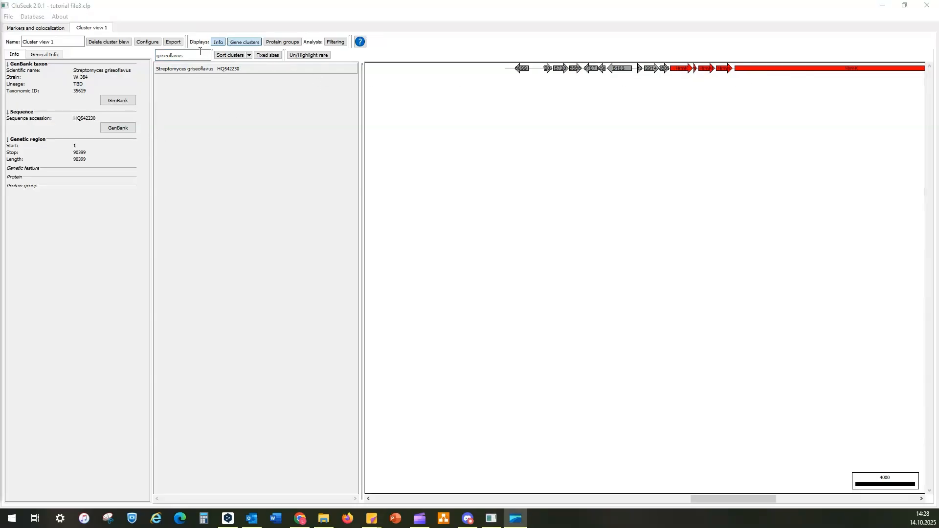
pyautogui.moveTo(193, 55); pyautogui.dragTo(156, 56)
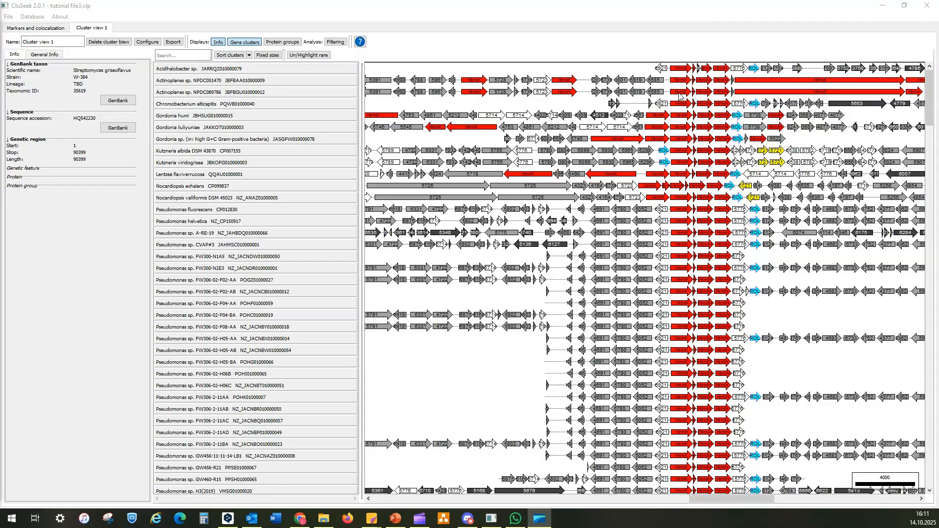
# Select the HrmK gene in the Actinoplanes sp. NPDC089786 cluster and examine its GenBank annotations and related protein groups
pyautogui.click(679, 92)
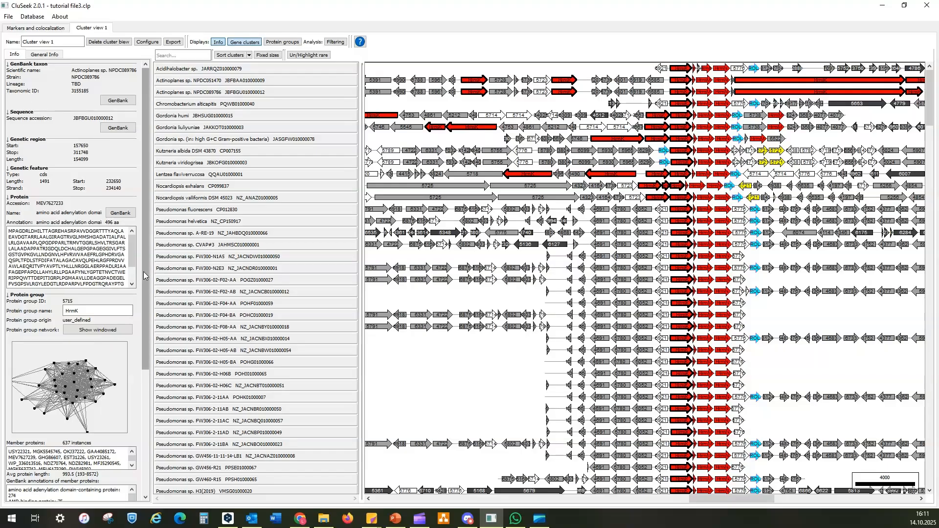
pyautogui.moveTo(145, 277); pyautogui.dragTo(137, 431)
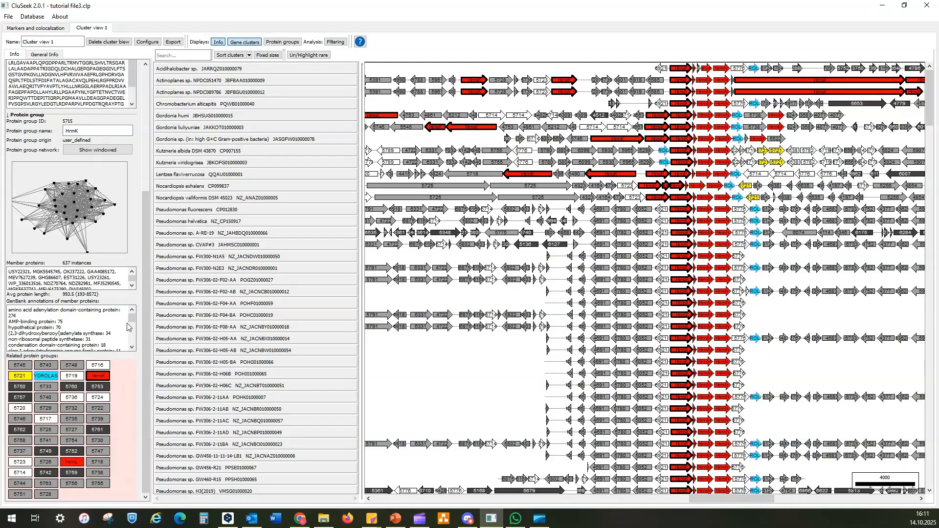
pyautogui.moveTo(132, 323); pyautogui.dragTo(136, 339)
# Show the protein groups table and sort it by annotation in both directions, finishing with unique counts in descending order
pyautogui.click(282, 42)
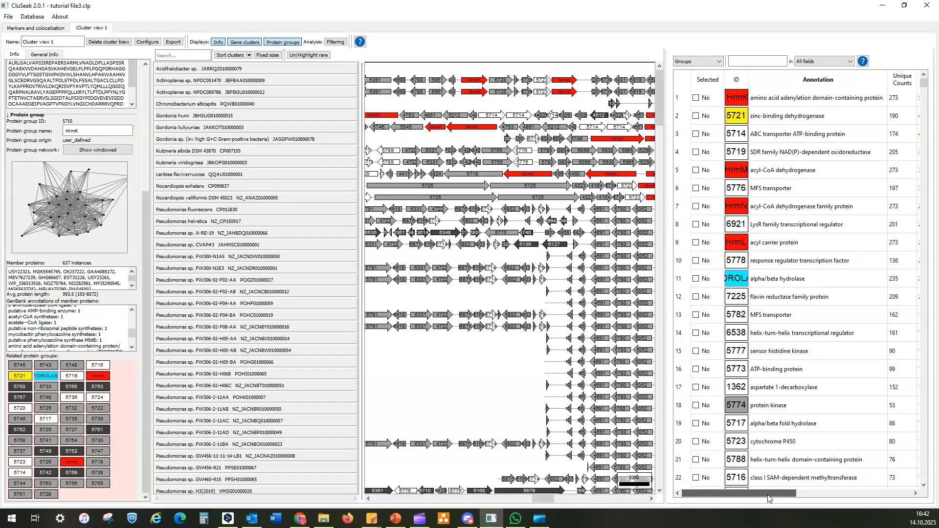
pyautogui.moveTo(779, 494)
pyautogui.mouseDown()
pyautogui.moveTo(892, 493)
pyautogui.moveTo(742, 495)
pyautogui.mouseUp()
pyautogui.click(809, 83)
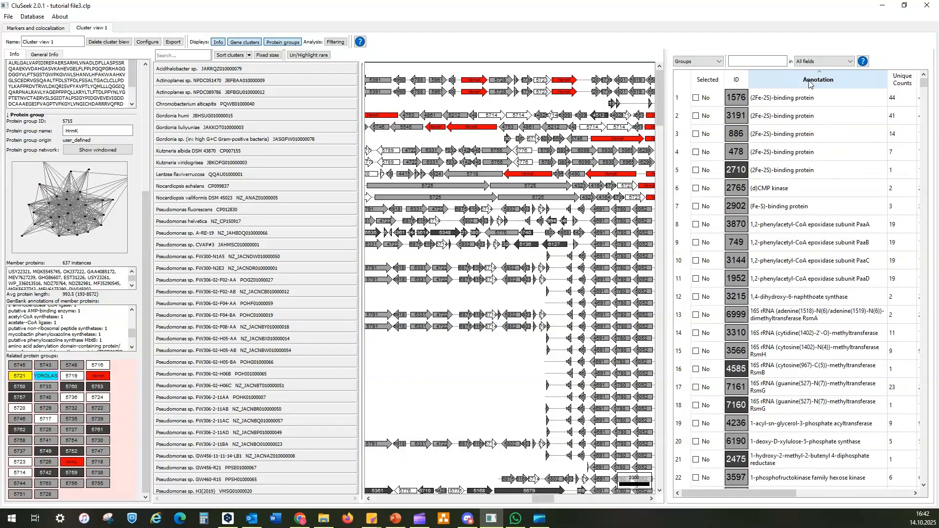
pyautogui.click(809, 83)
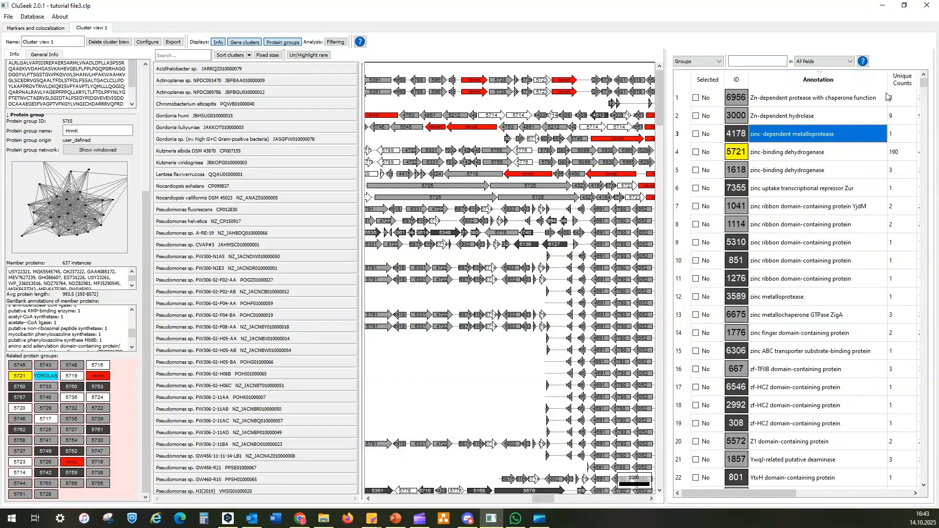
pyautogui.click(905, 85)
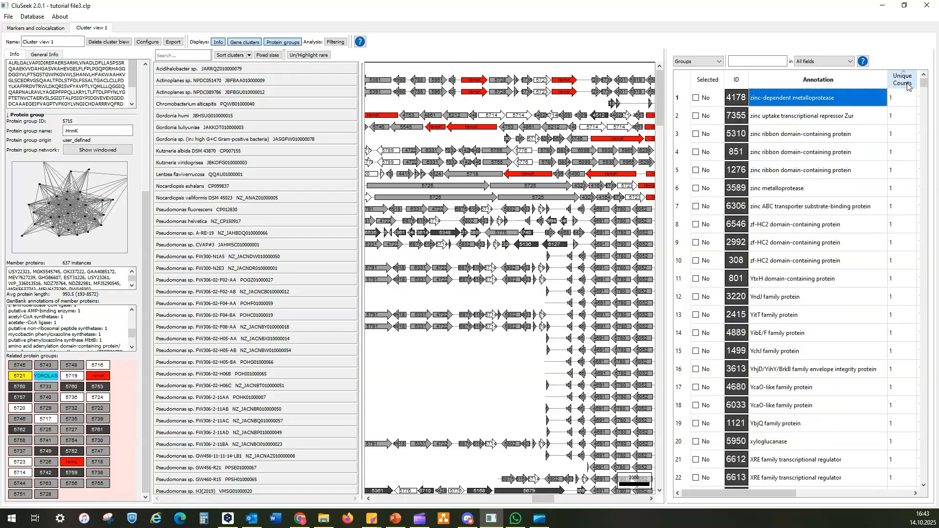
pyautogui.click(908, 86)
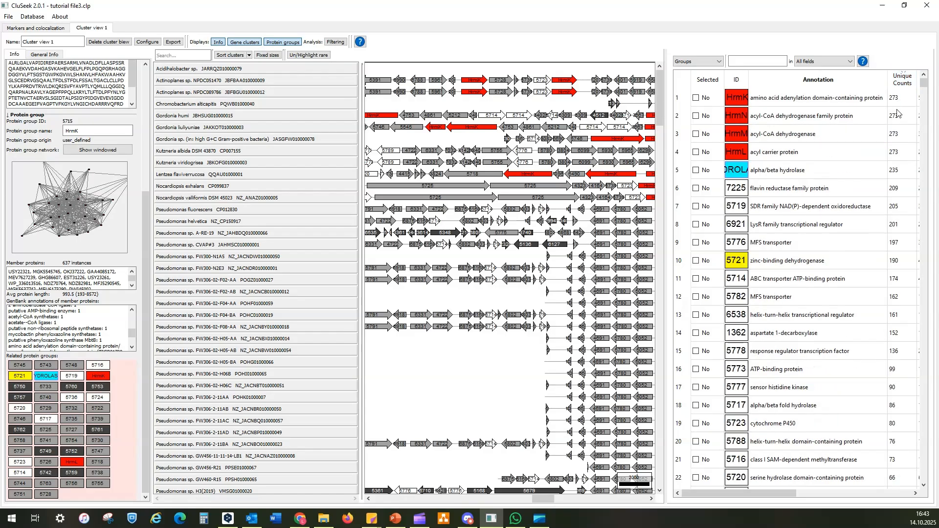
# Search the protein groups table for reductase and look through the GenBank annotations of the HrmK group's member proteins
pyautogui.click(770, 57)
pyautogui.write('reductase')
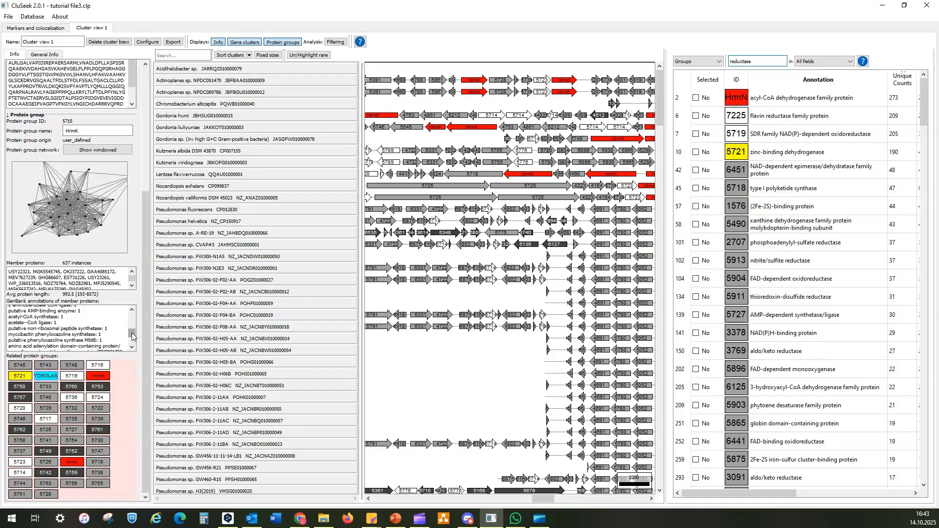
pyautogui.moveTo(132, 333); pyautogui.dragTo(131, 319)
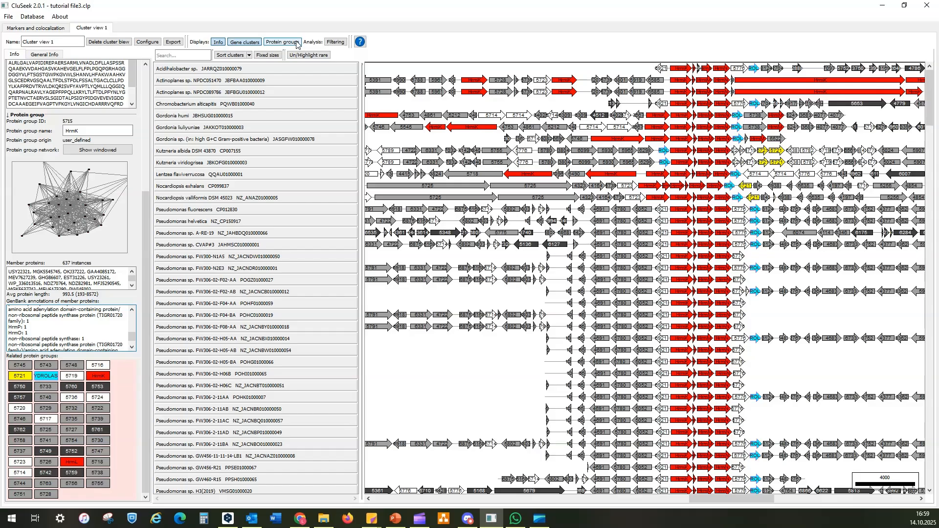
# Display the gene cluster filtering rules and rename the cluster view to HrmKLMN
pyautogui.click(329, 43)
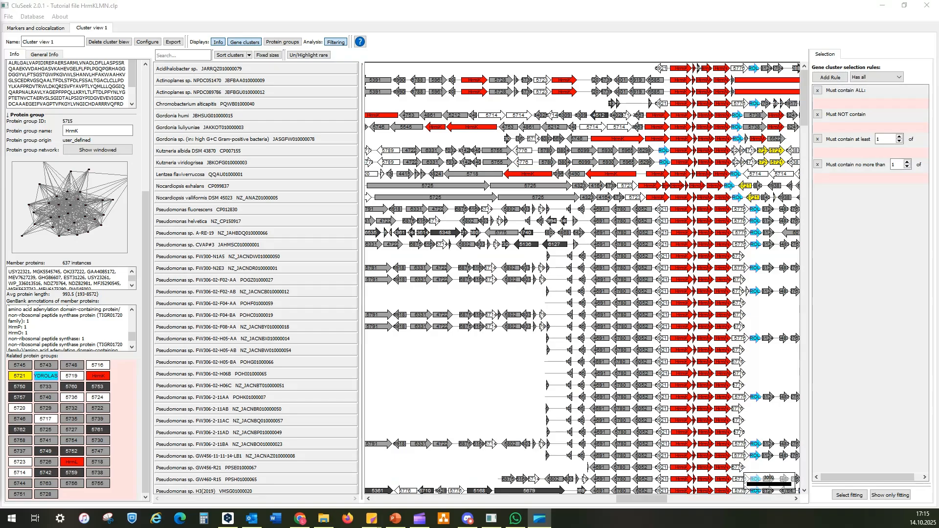
pyautogui.click(68, 43)
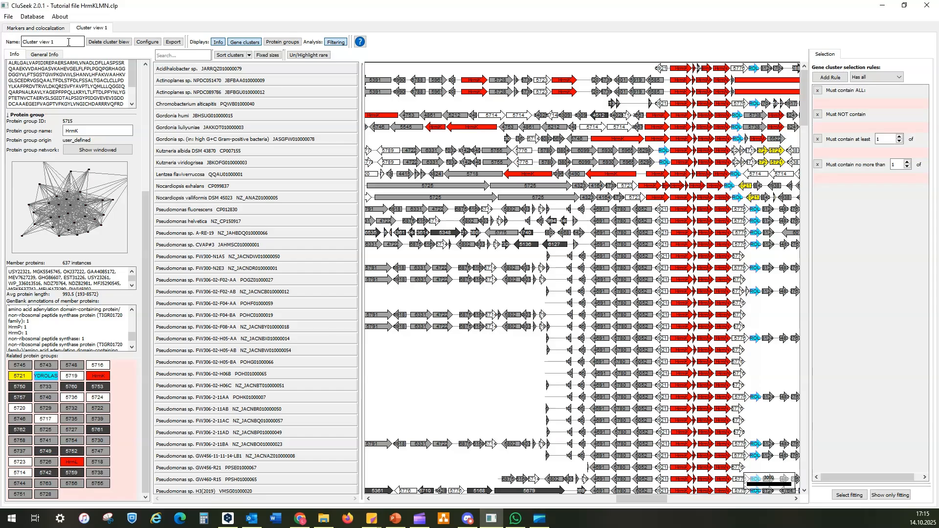
pyautogui.moveTo(69, 42); pyautogui.dragTo(22, 41)
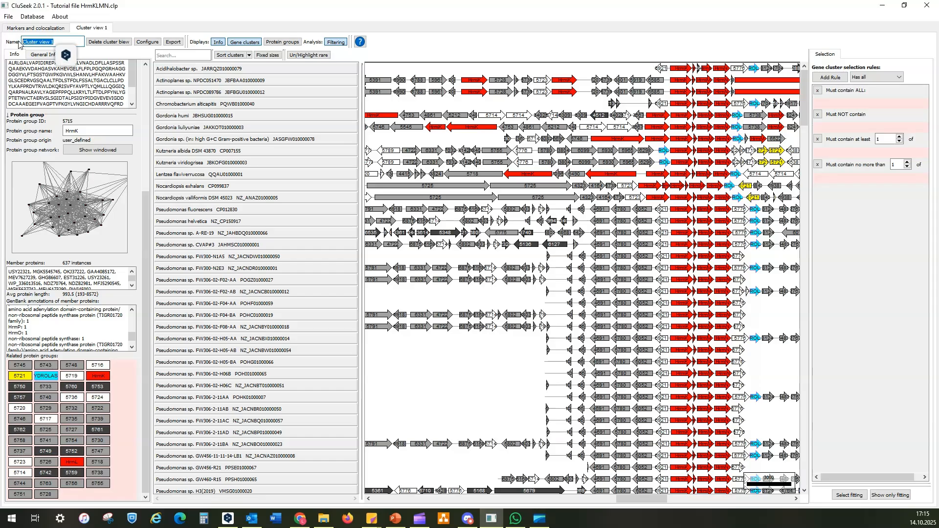
pyautogui.write('HrmKLMN')
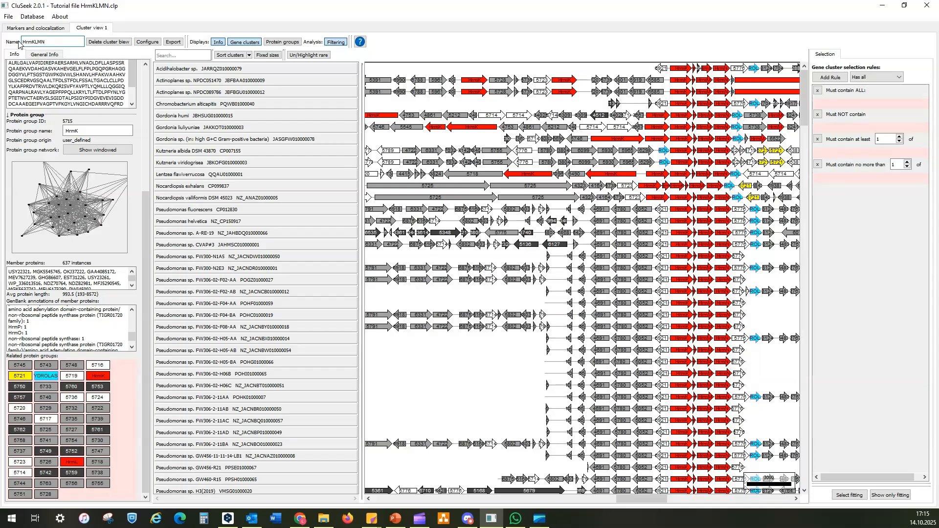
pyautogui.press('Return')
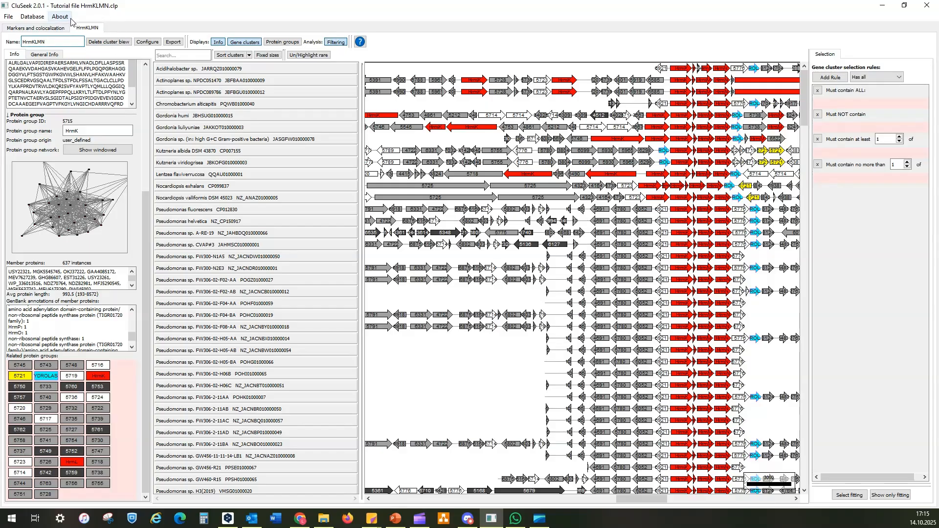
# Review the marker selection among the colocalization settings and return to the HrmKLMN cluster view
pyautogui.click(26, 30)
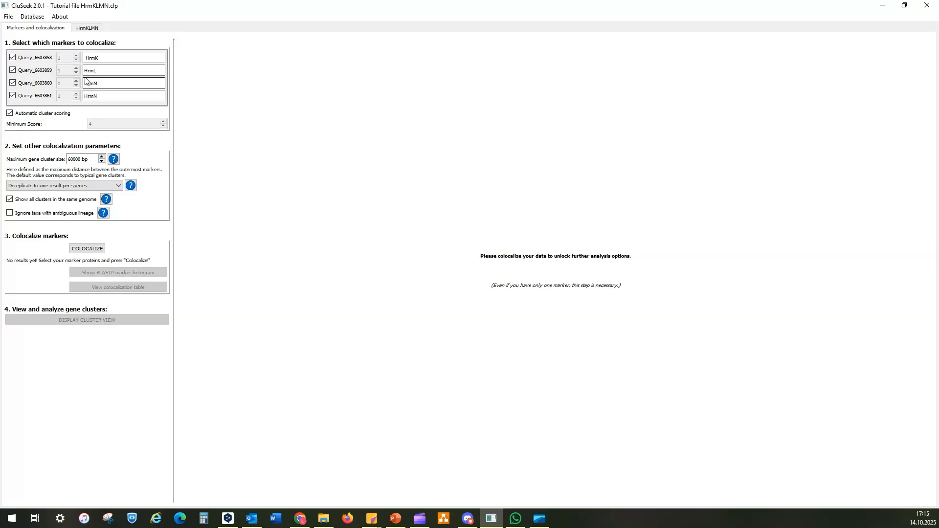
pyautogui.click(13, 57)
pyautogui.click(13, 83)
pyautogui.click(81, 29)
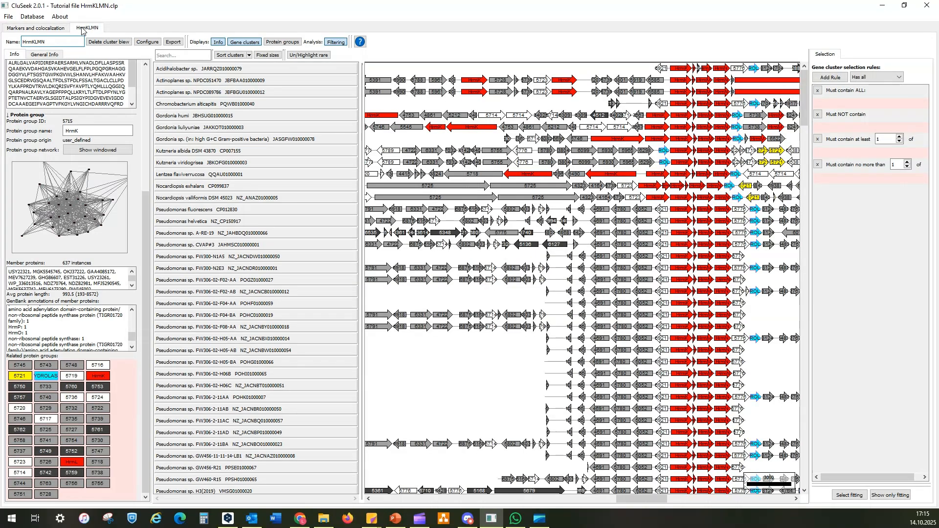
# Save the analysis as a new CluSeek project named Cluseek tutorial HrmKLMN in the work directory folder
pyautogui.click(9, 17)
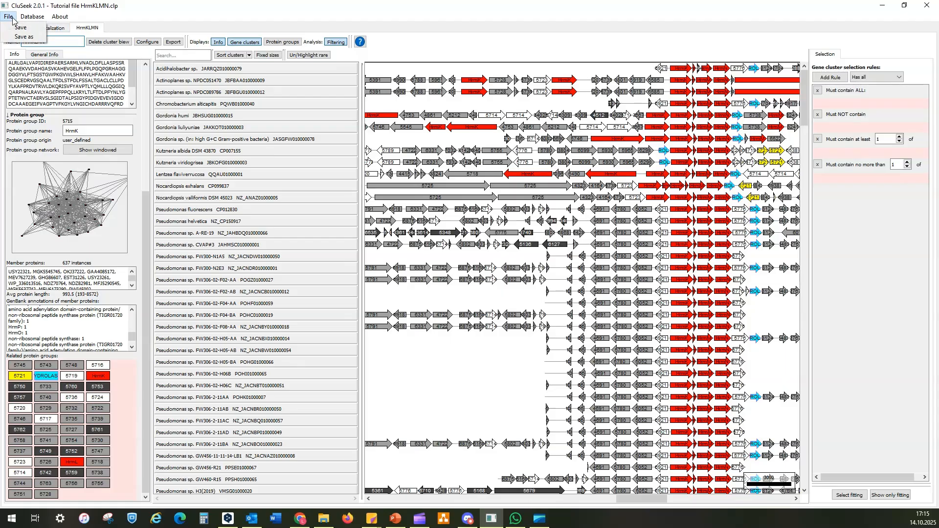
pyautogui.click(17, 37)
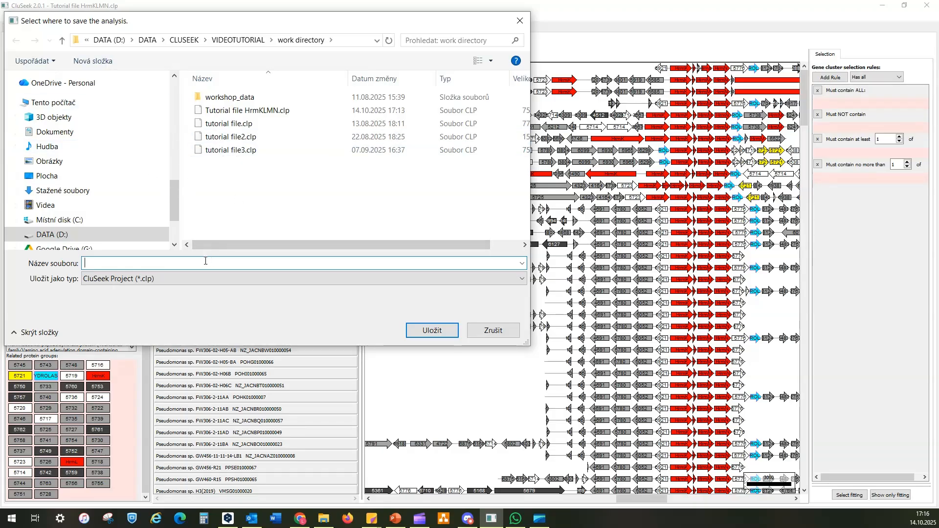
pyautogui.write('Cl')
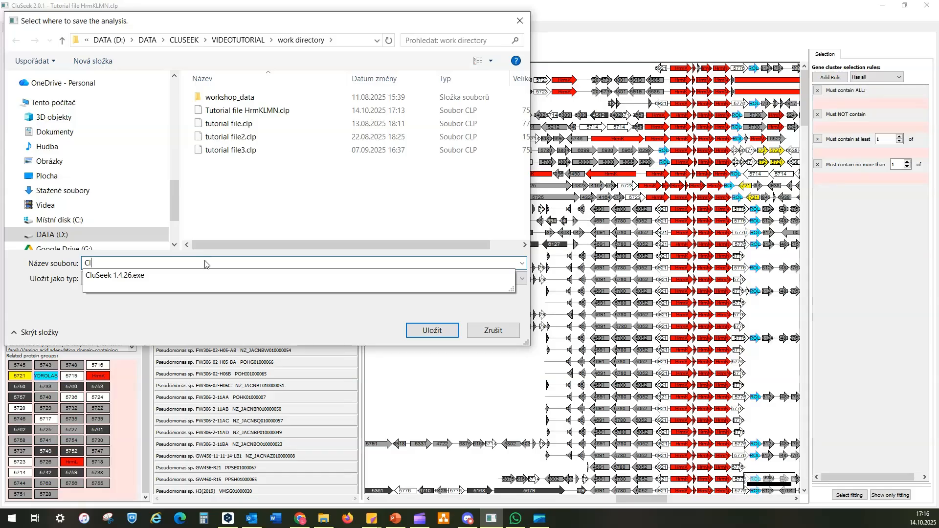
pyautogui.write('useek tu')
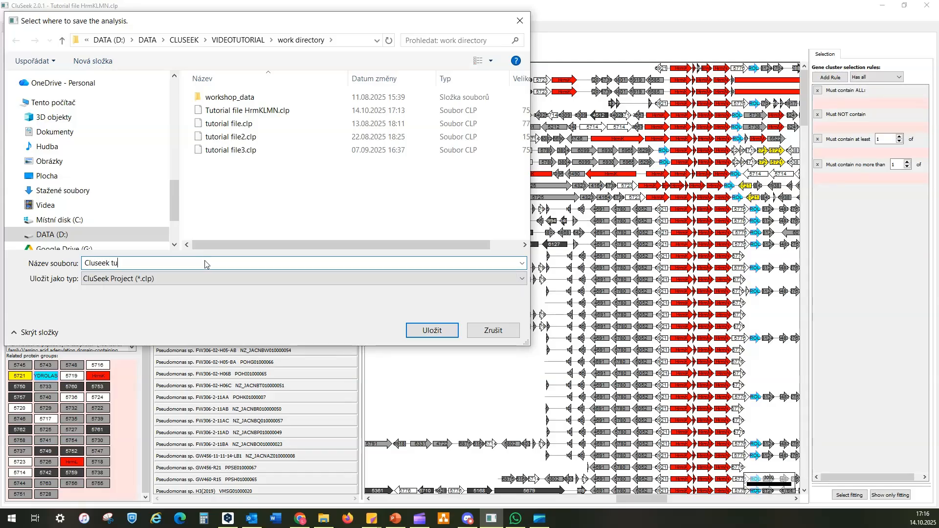
pyautogui.write('torial HrmKLMN')
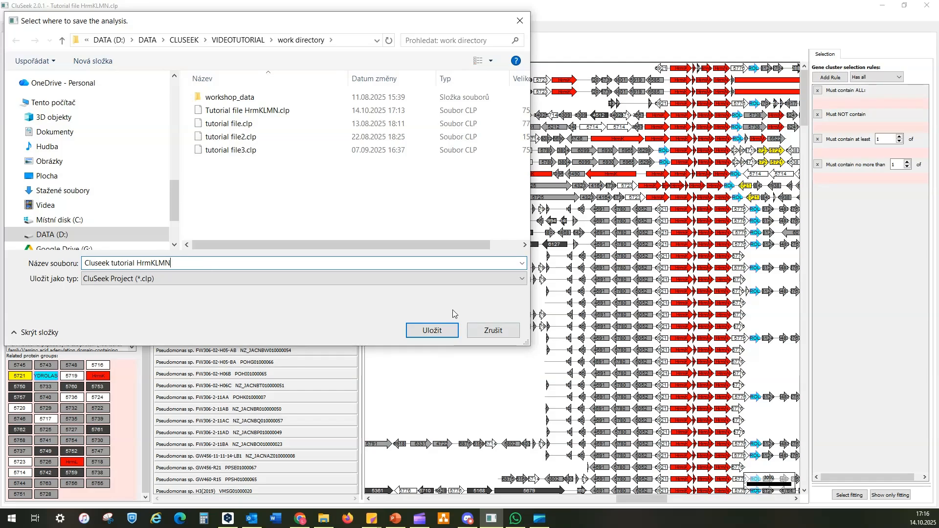
pyautogui.click(434, 331)
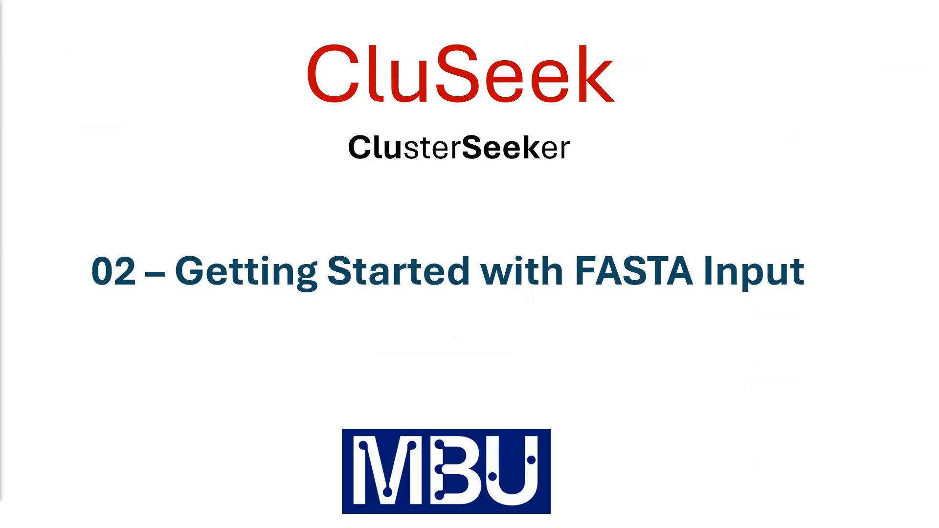